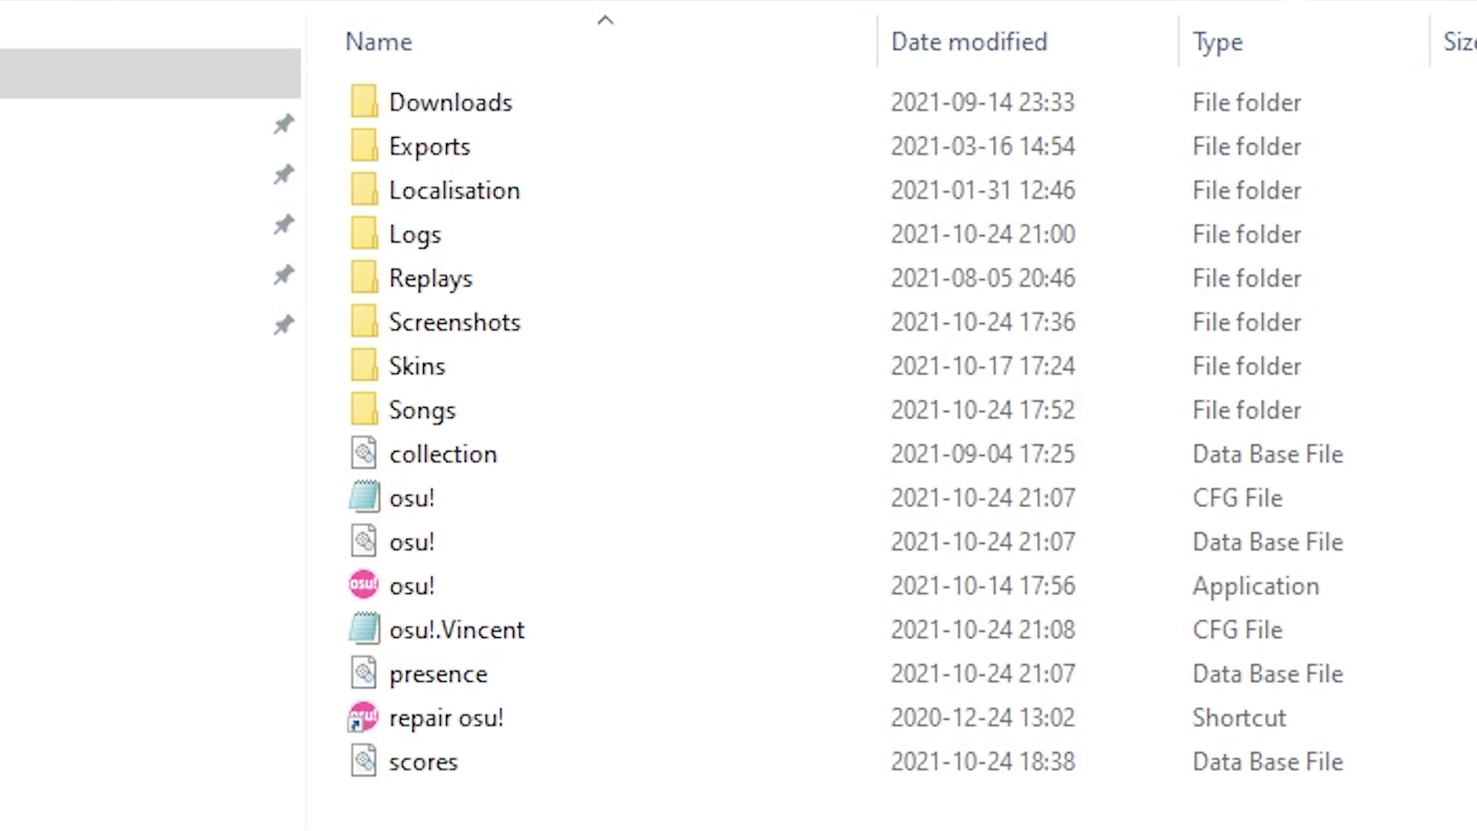
Open the user's osu! config file and search it for the FrameSync setting.
double_click(617, 641)
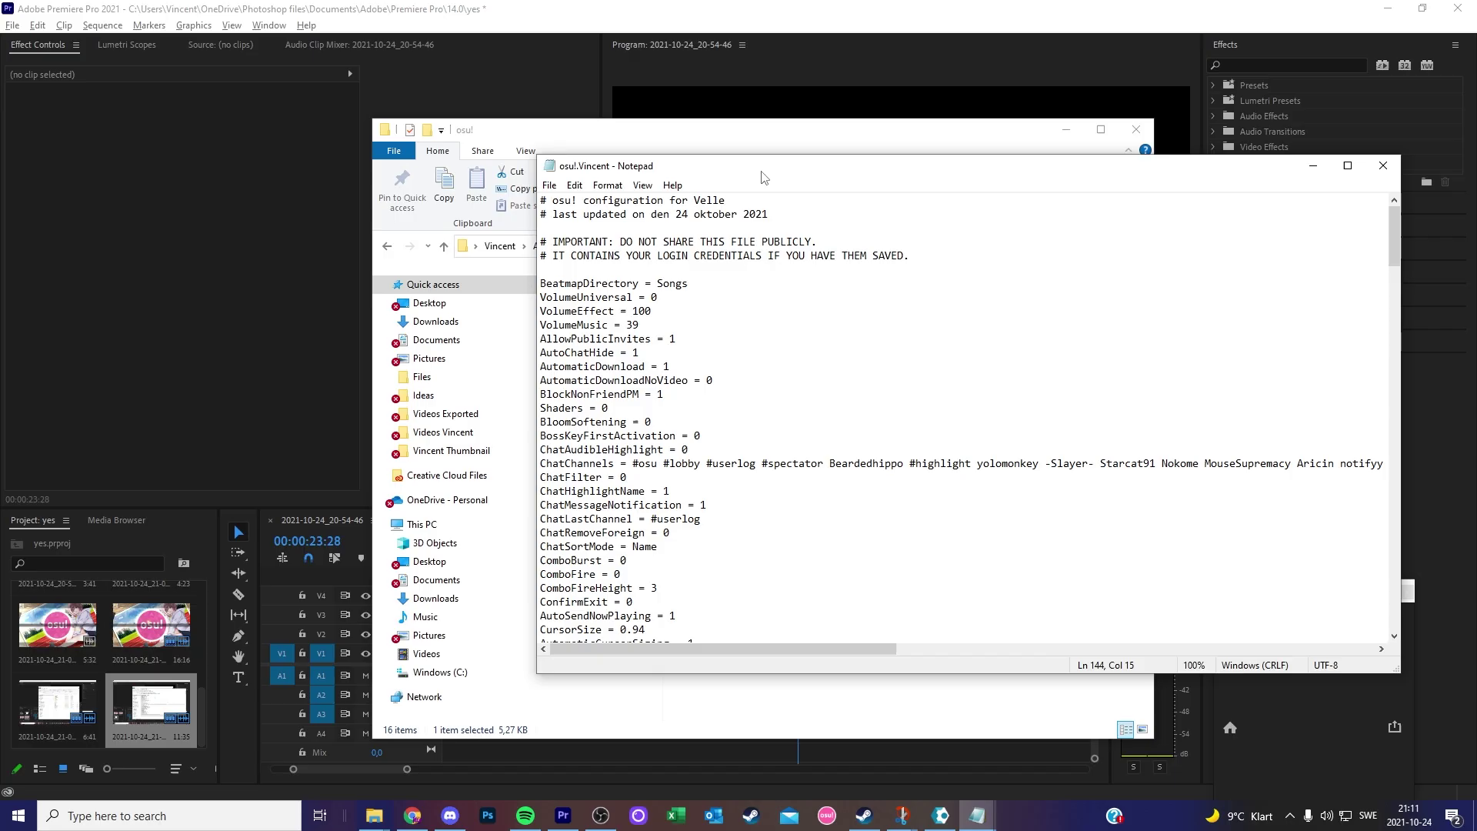
key(ctrl+f)
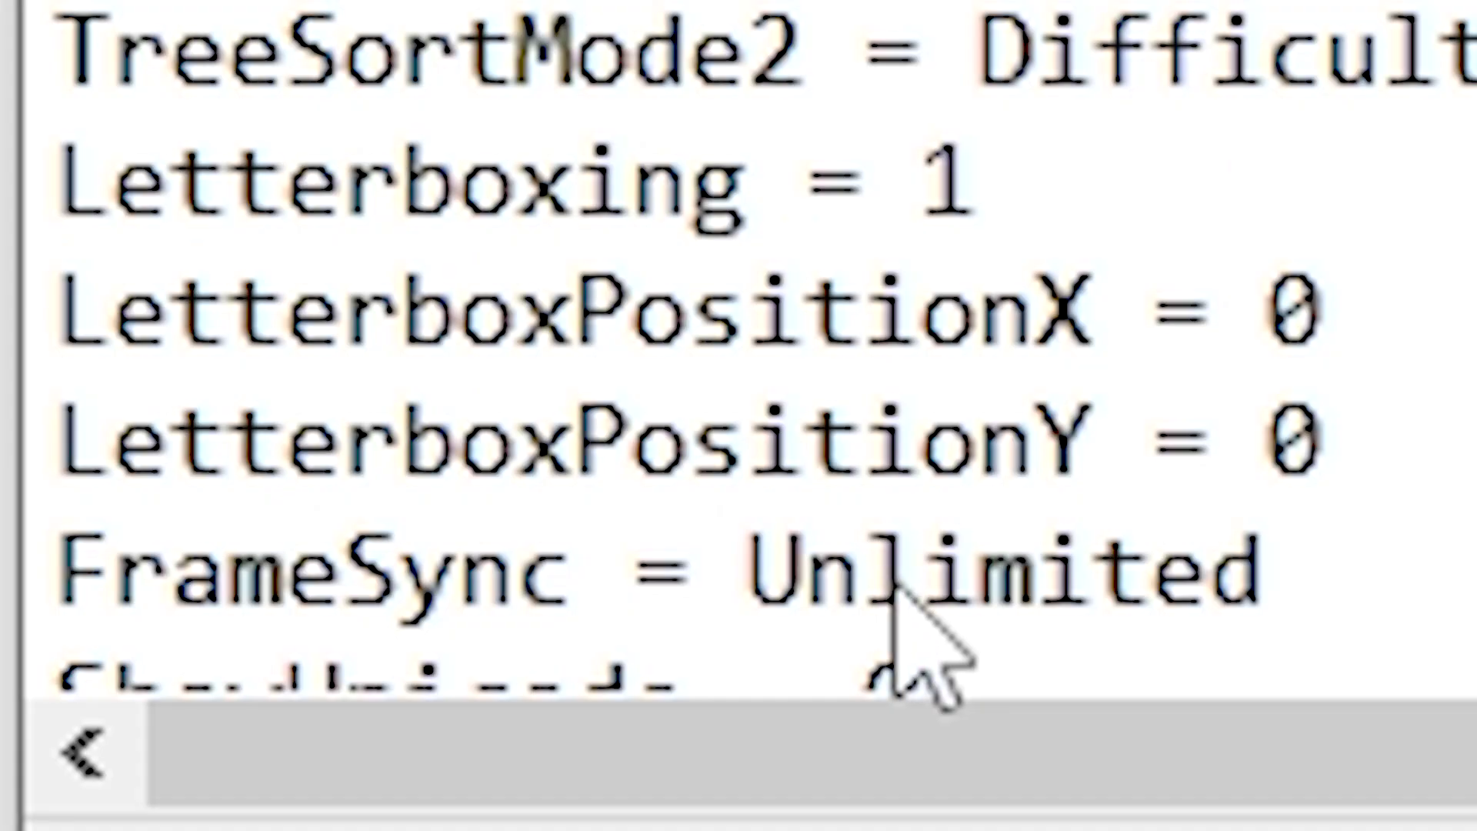
Change FrameSync from Unlimited to Custom and CustomFrameLimit from 240 to 1000.
double_click(912, 574)
text(cUST)
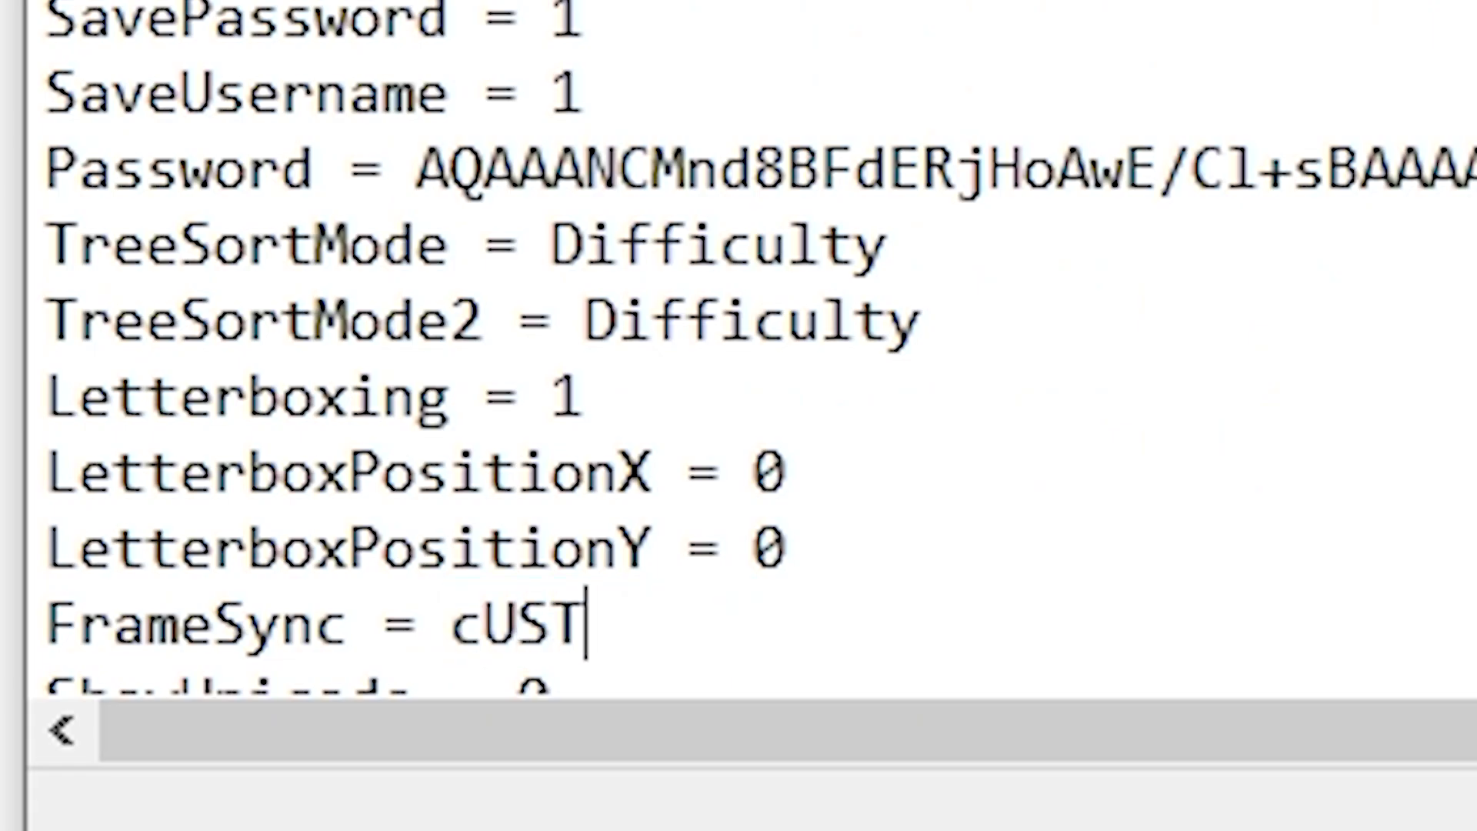
text(tom)
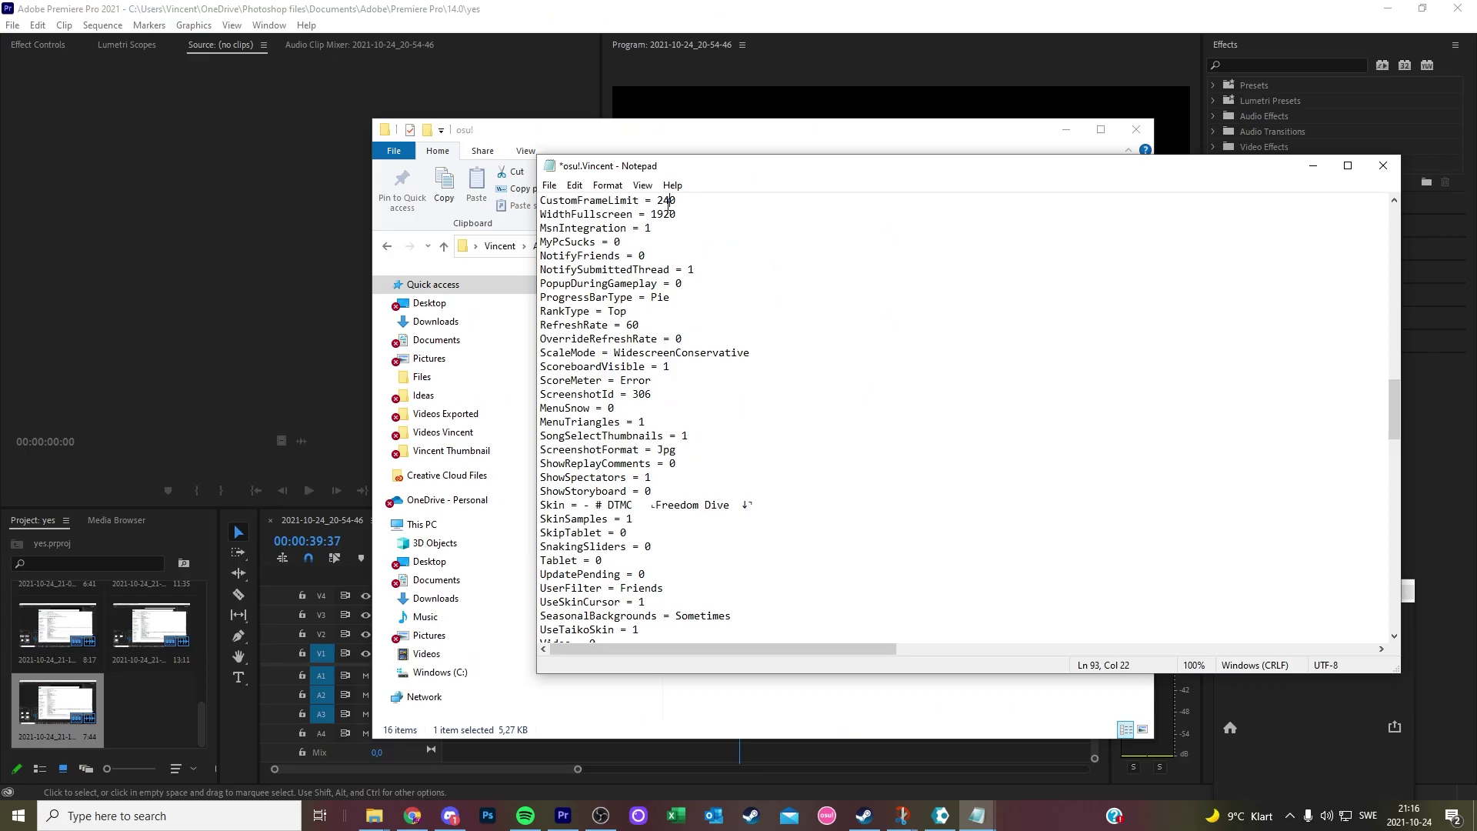
key(BackSpace)
key(BackSpace)
key(BackSpace)
text(1000)
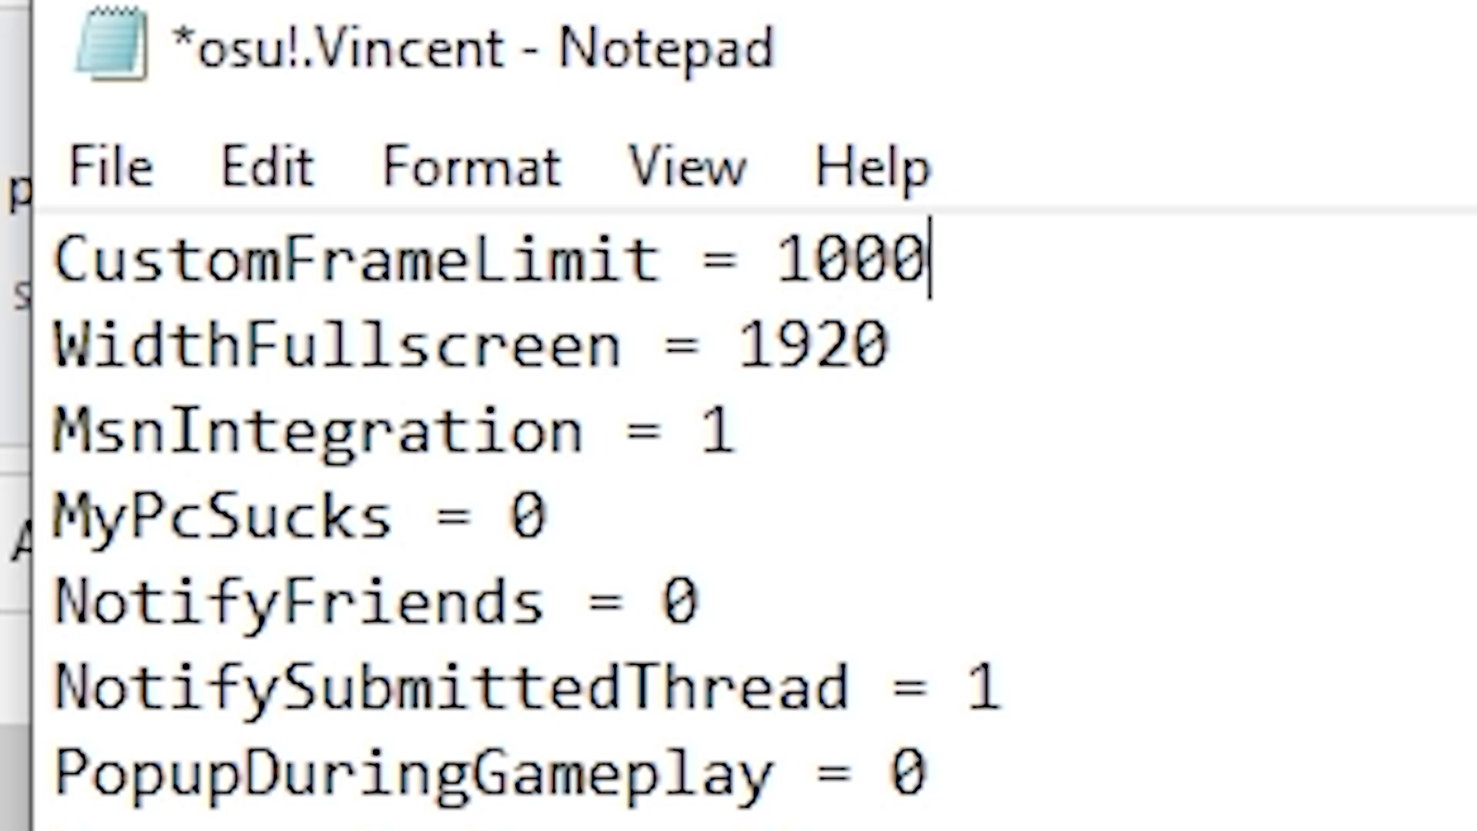